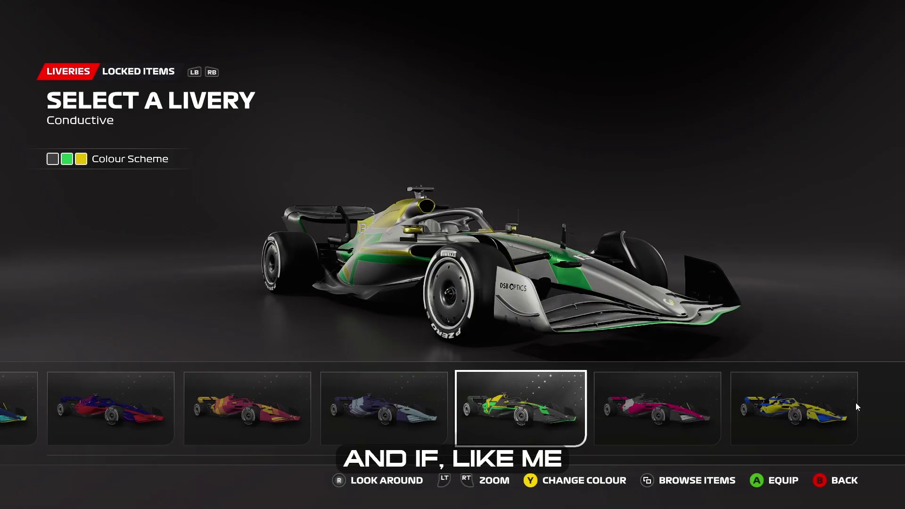
key("Right")
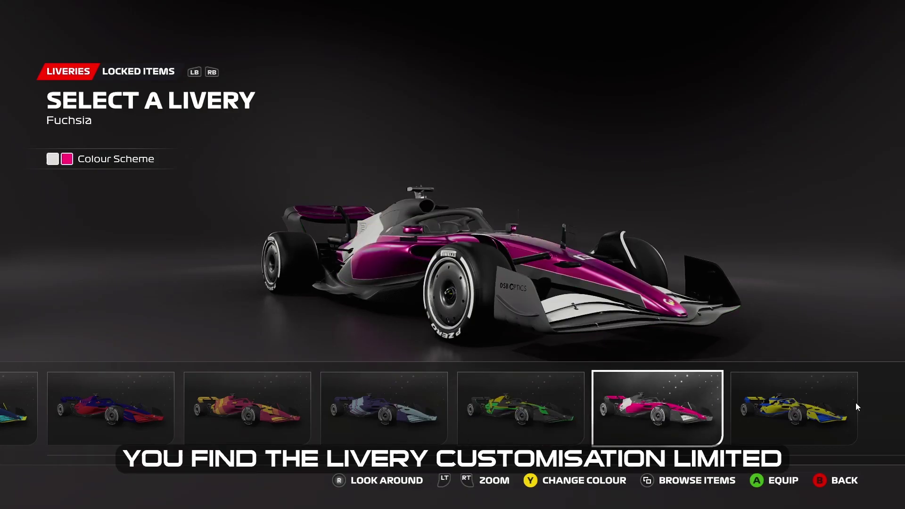
key("Right")
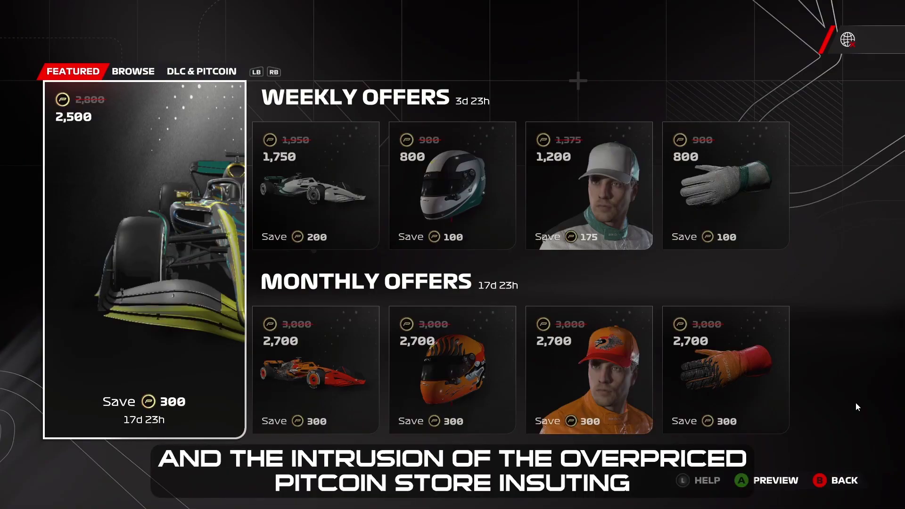
key("Return")
key("Return")
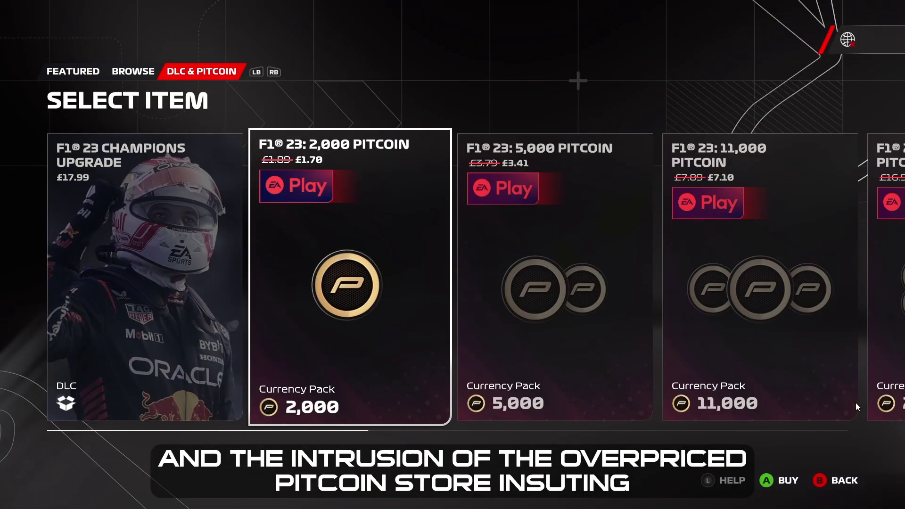
key("Return")
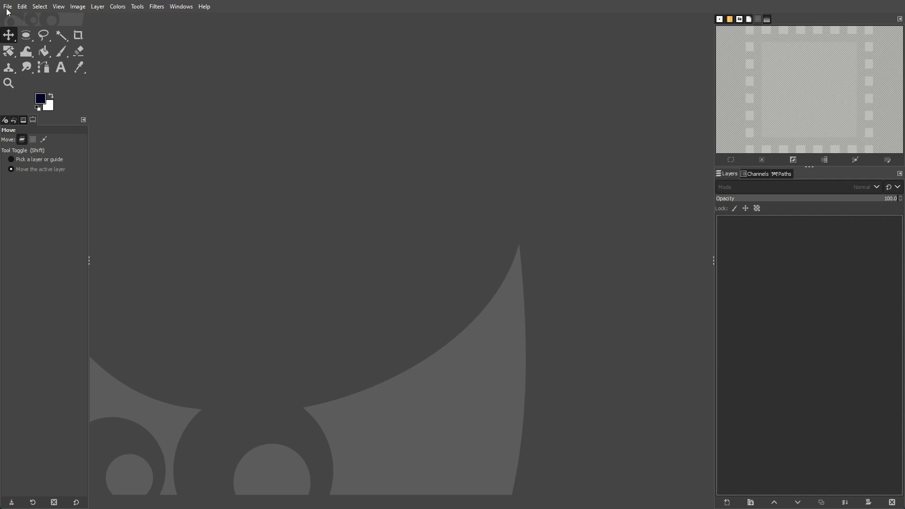
Open the LiveryTemplate.xcf image from the Demo folder in GIMP
left_click(7, 6)
left_click(28, 43)
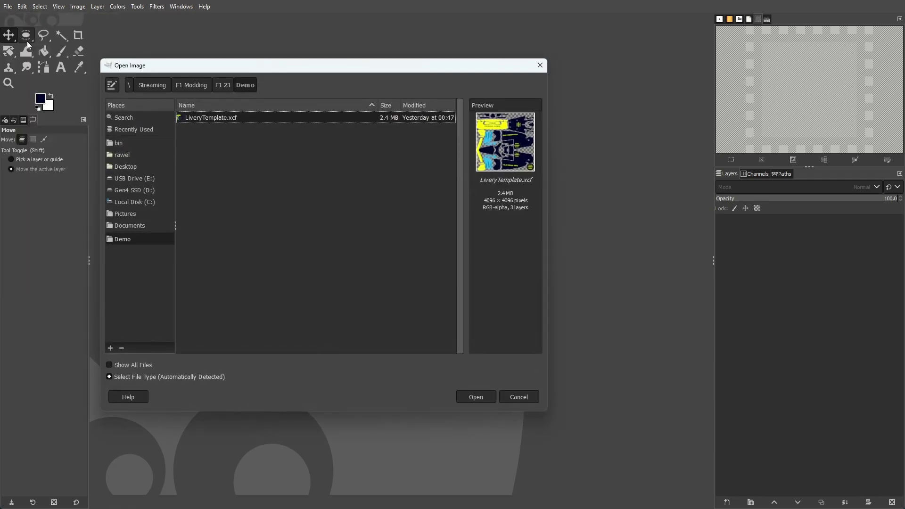
double_click(228, 119)
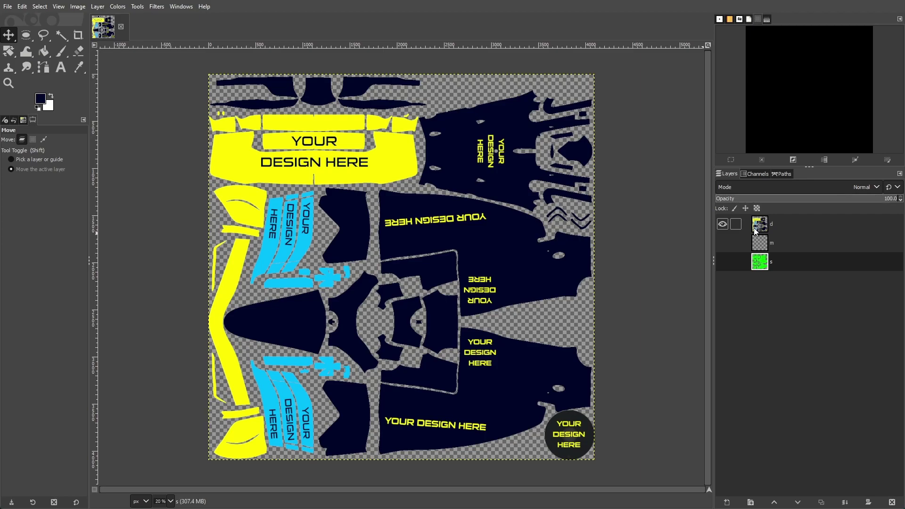
Examine the d, m and s layers by toggling their visibility, ending with only the d layer shown
left_click(723, 224)
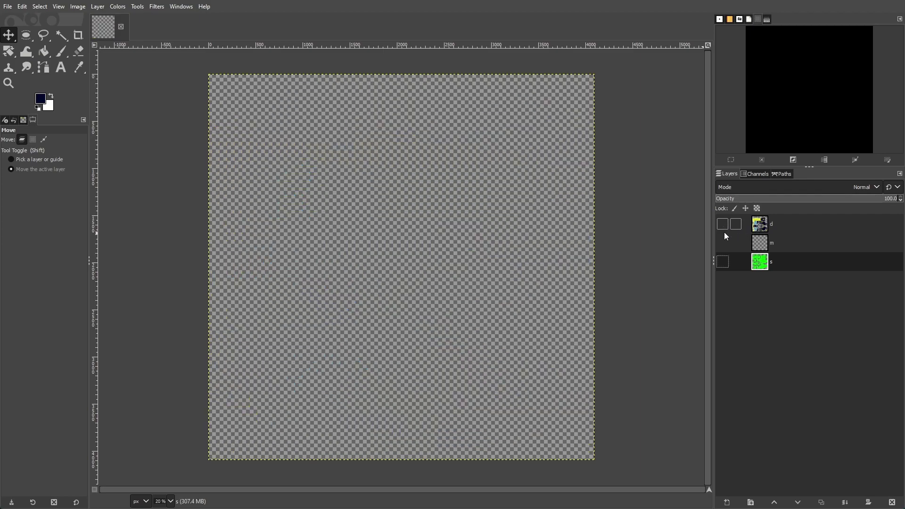
left_click(723, 237)
left_click(722, 243)
left_click(722, 261)
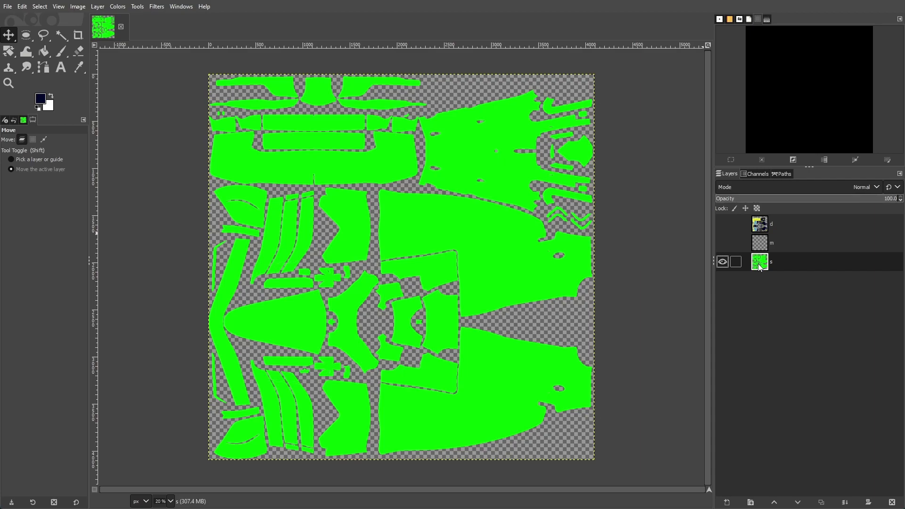
left_click(726, 264)
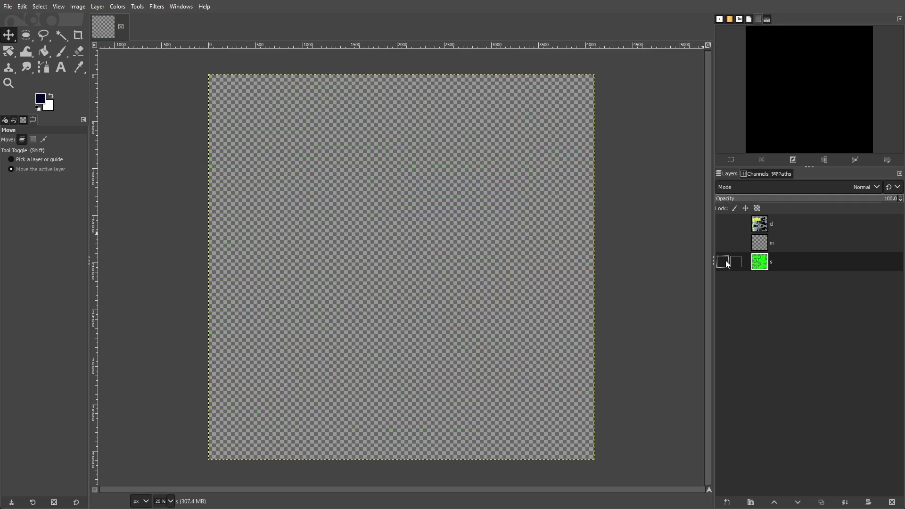
left_click(722, 225)
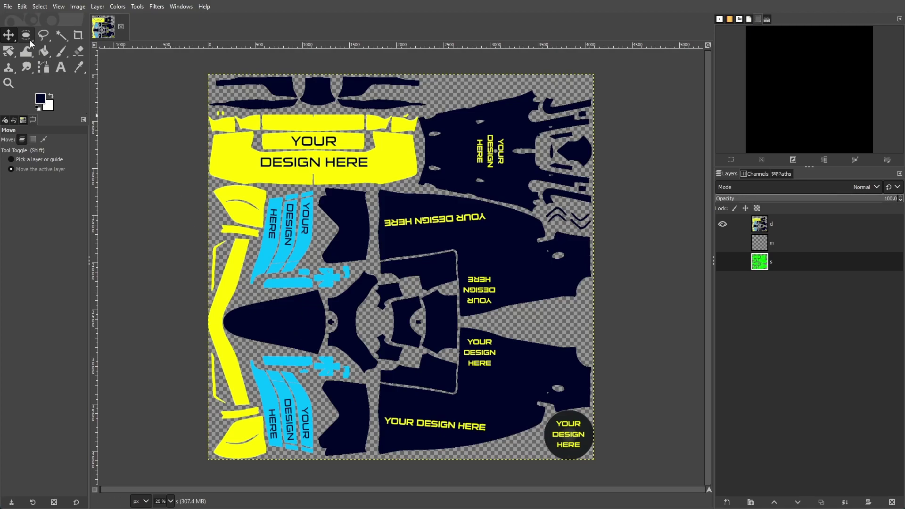
Export the visible d layer as d.tif into the tiffs folder, with no TIFF compression
left_click(8, 7)
left_click(39, 164)
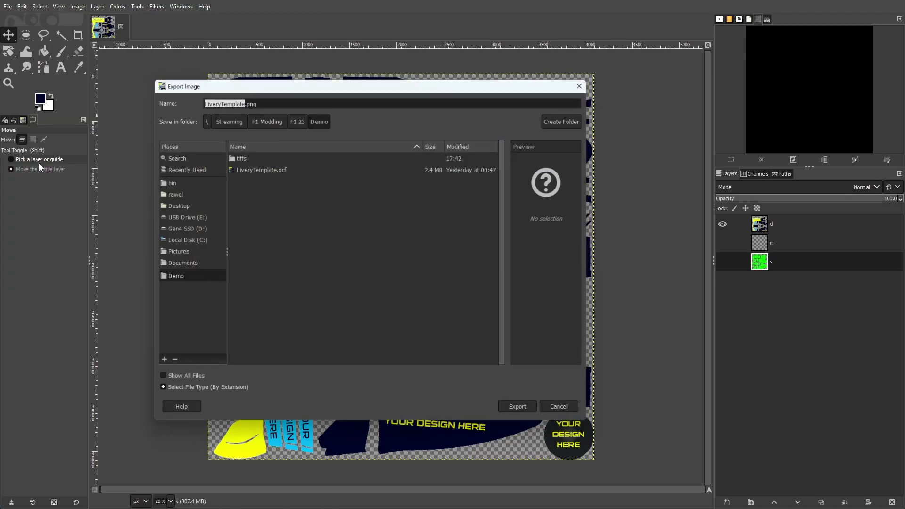
double_click(233, 157)
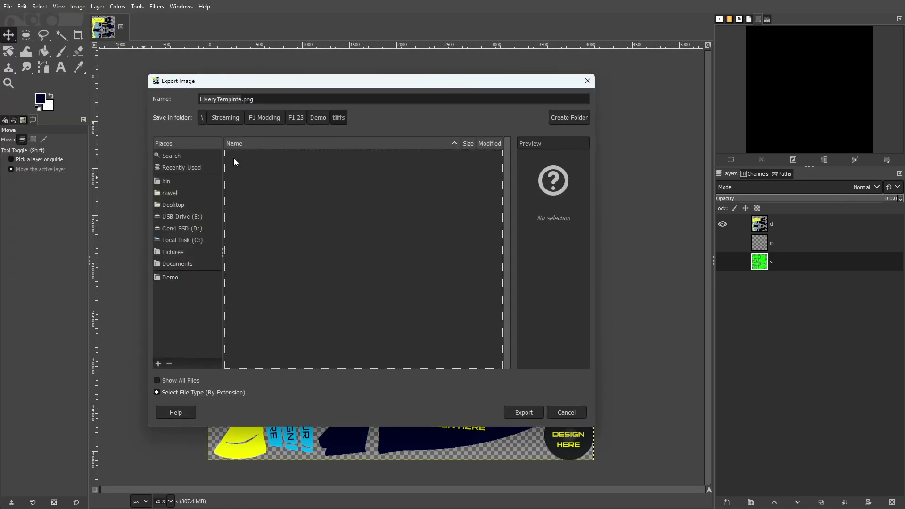
triple_click(264, 100)
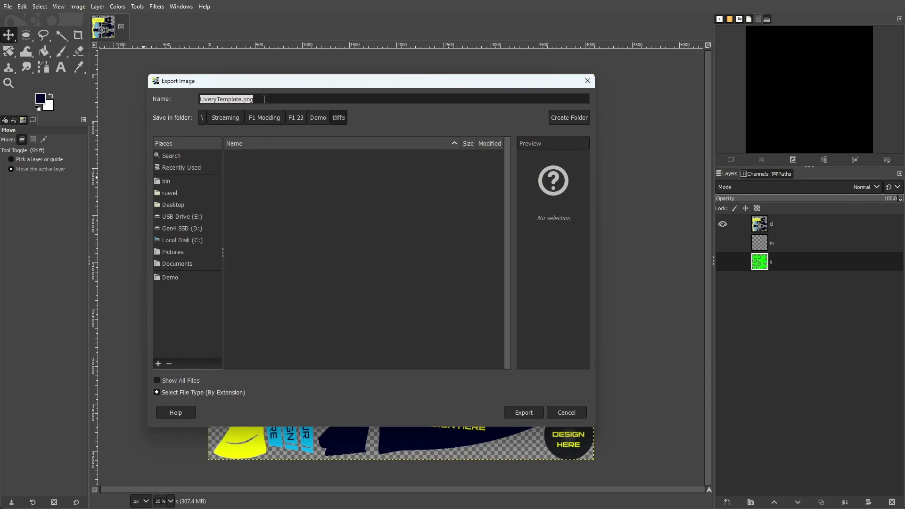
type("d.tif")
left_click(527, 414)
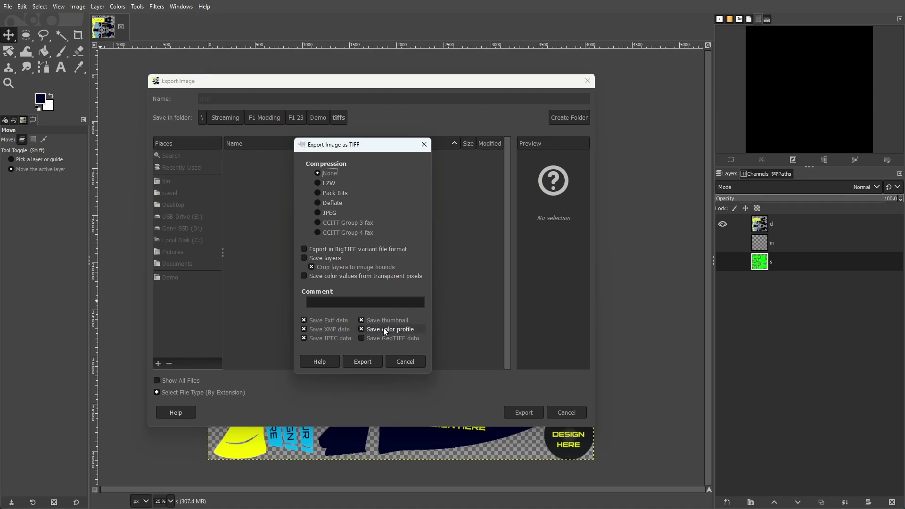
left_click(366, 363)
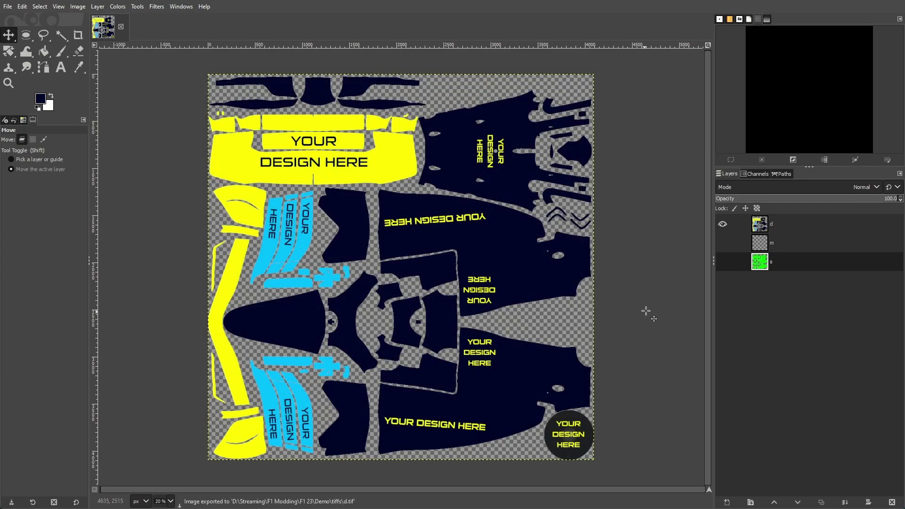
Show only the m layer and export it as m.tif into the tiffs folder without compression
left_click(722, 243, "shift")
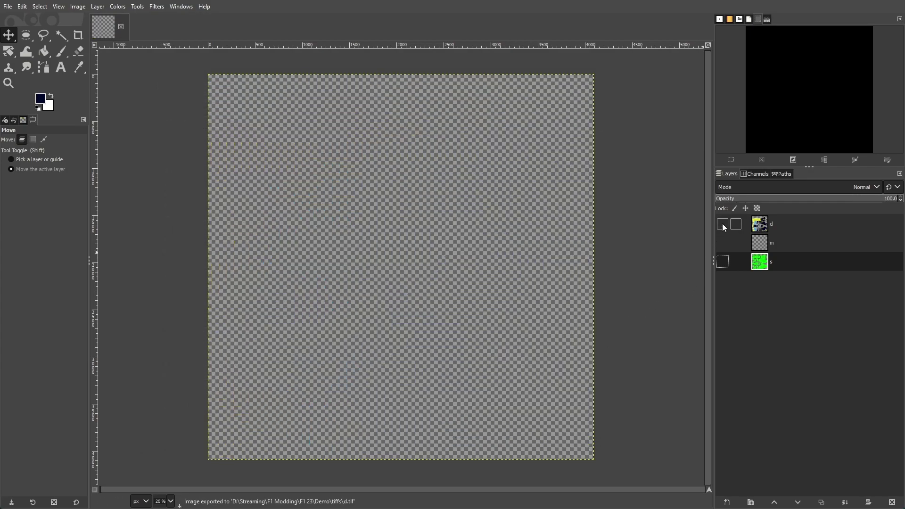
left_click(8, 6)
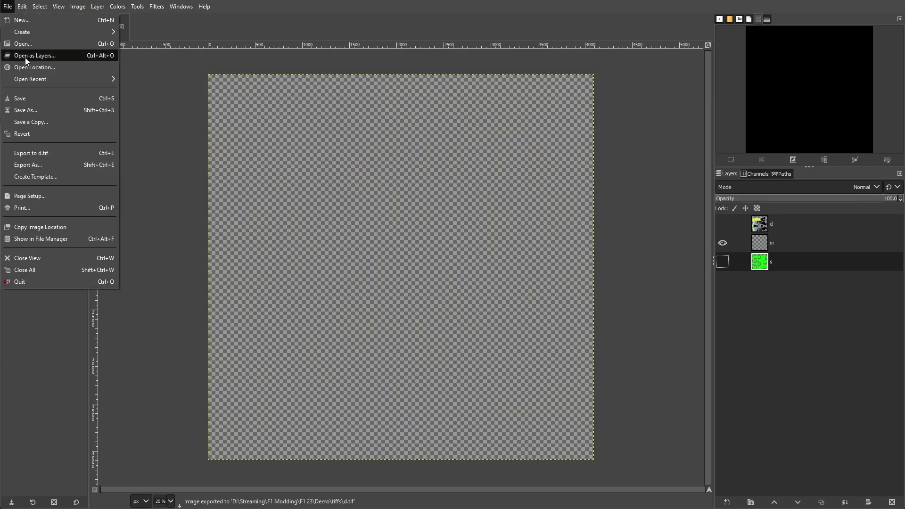
left_click(32, 163)
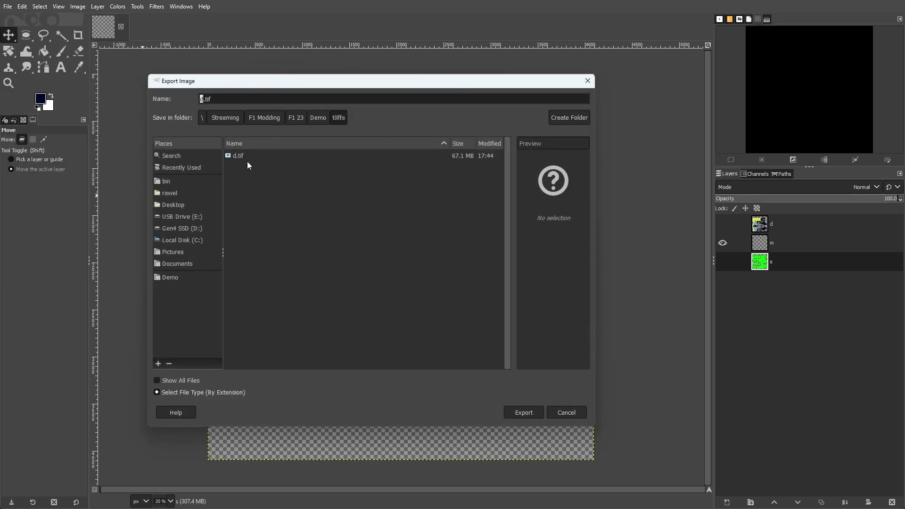
type("m")
left_click(520, 411)
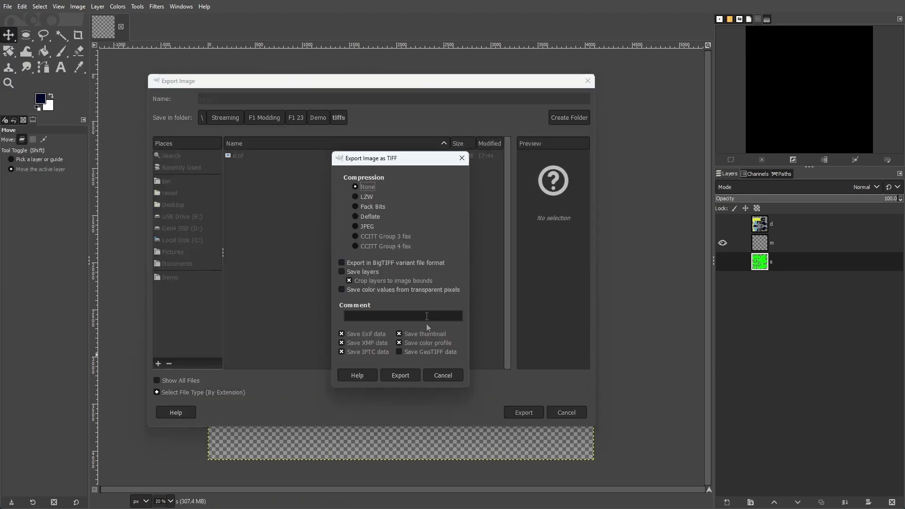
left_click(400, 375)
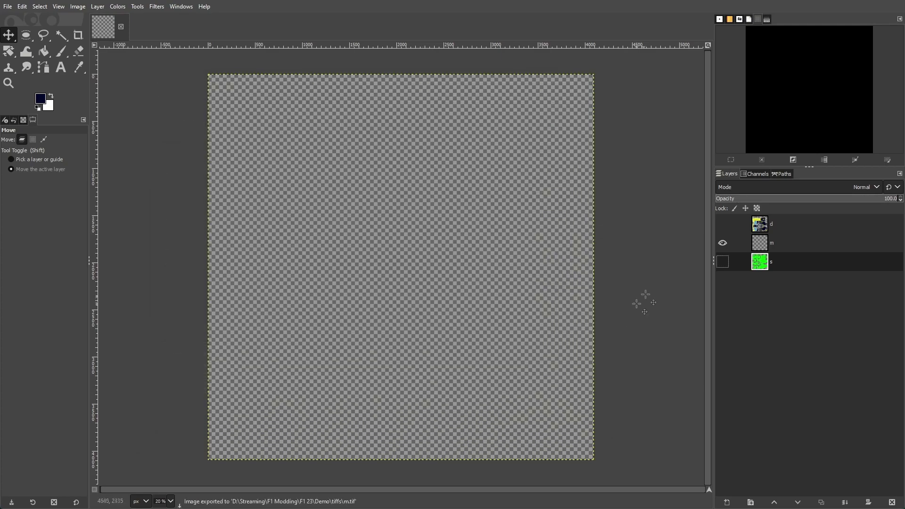
Show only the s layer and export it as s.tif into the tiffs folder
left_click(722, 243)
left_click(722, 262)
left_click(8, 6)
left_click(24, 165)
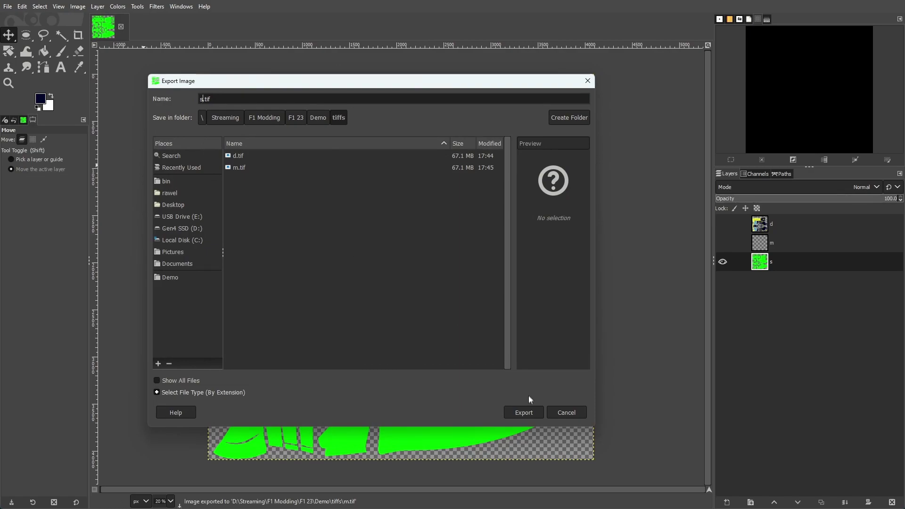
left_click(523, 410)
left_click(360, 361)
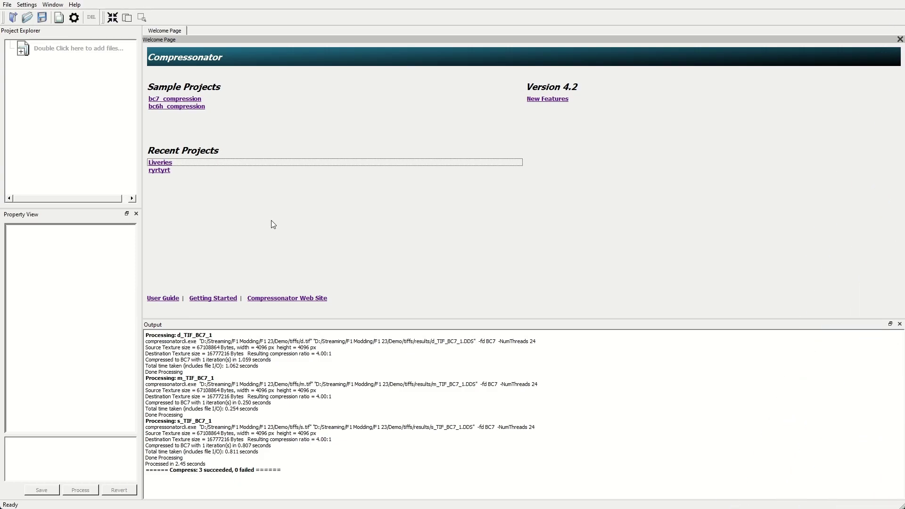
Switch to Compressonator and add d.tif, m.tif and s.tif from the tiffs folder to the project
left_click(56, 49)
double_click(56, 49)
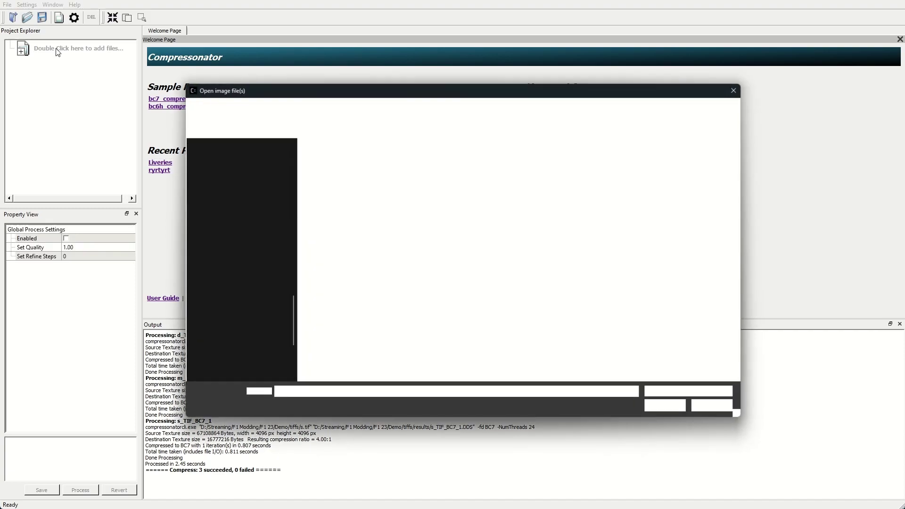
left_click_drag(359, 232, 318, 157)
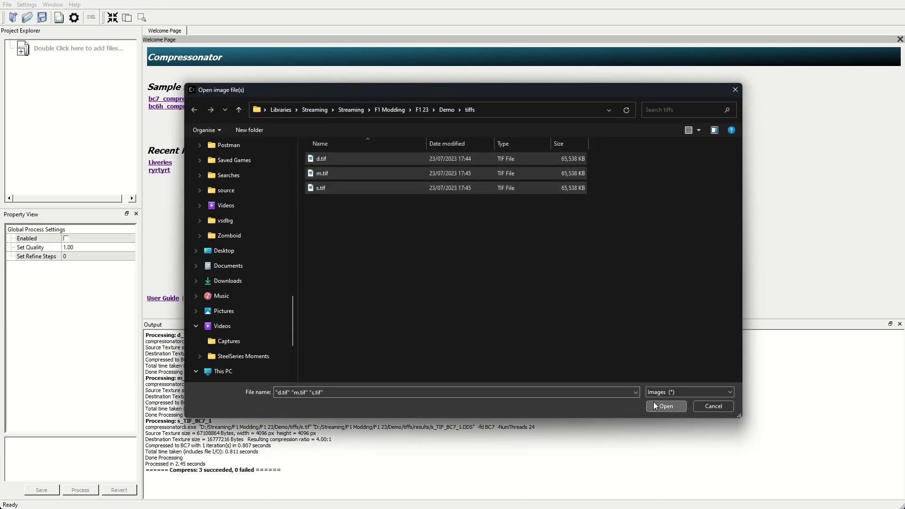
left_click(664, 405)
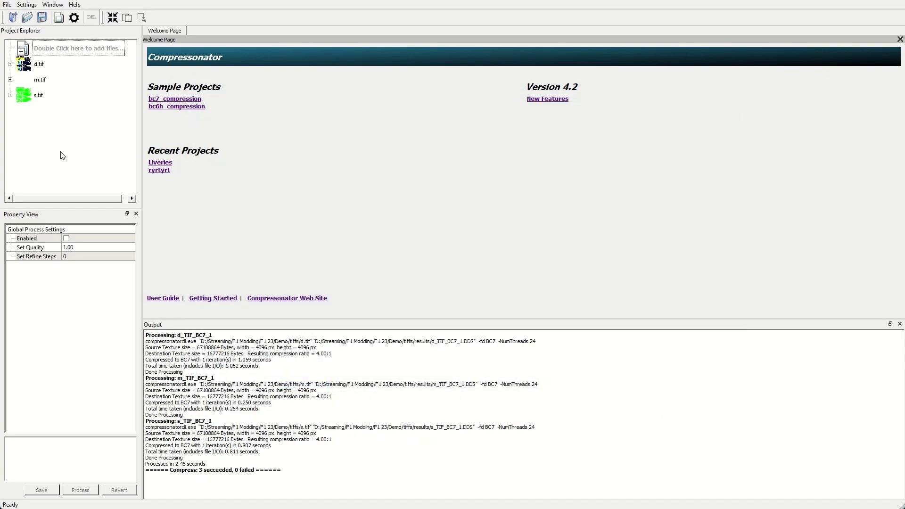
Add a DDS destination for d.tif in BC7 format at quality 0.05, output to the tiffs/results folder
left_click(10, 65)
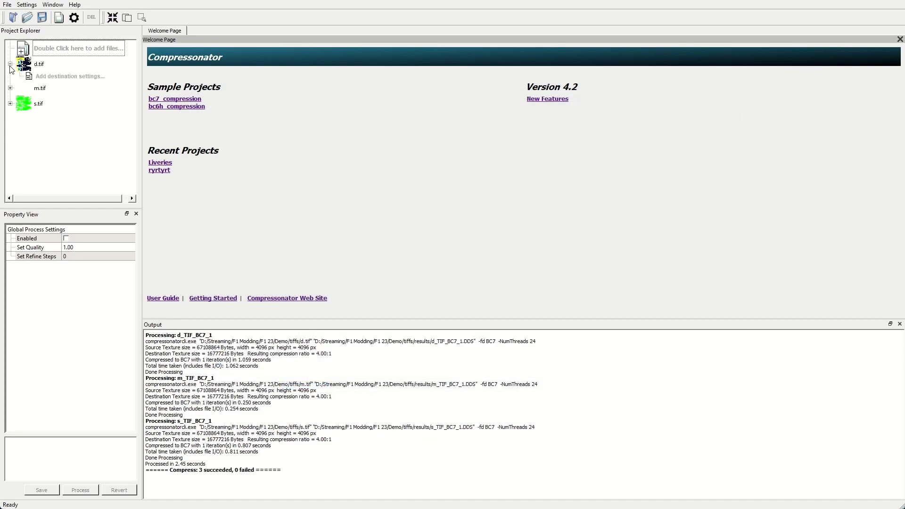
double_click(56, 76)
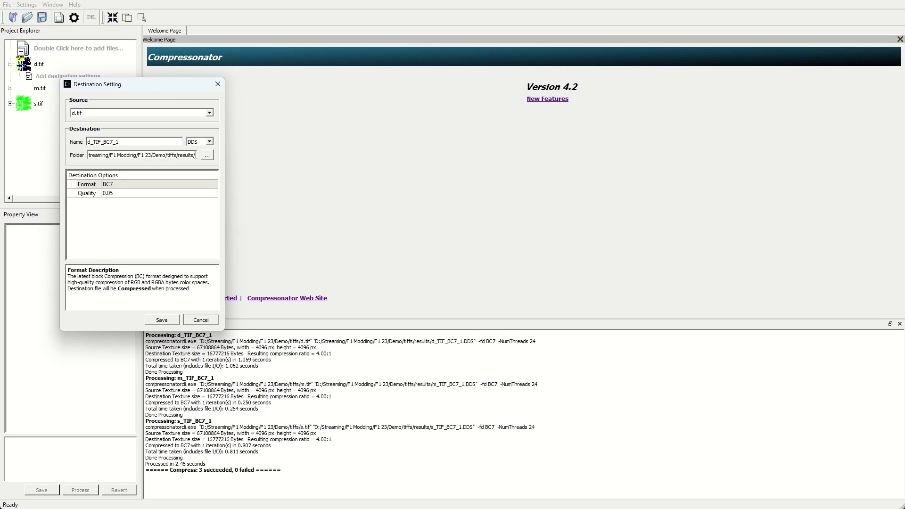
left_click(163, 318)
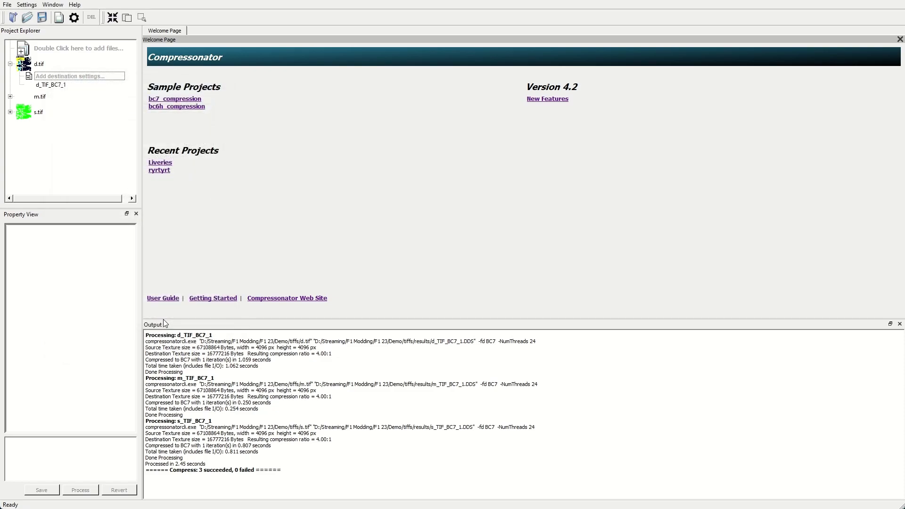
Add BC7 destination settings for m.tif and s.tif, outputting DDS files to the tiffs/results folder
double_click(20, 97)
double_click(61, 109)
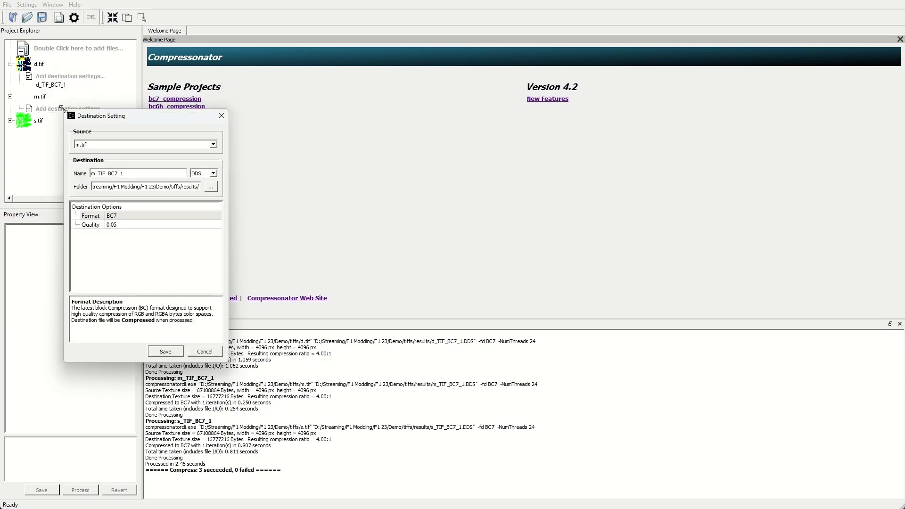
left_click(165, 351)
left_click(11, 129)
double_click(61, 141)
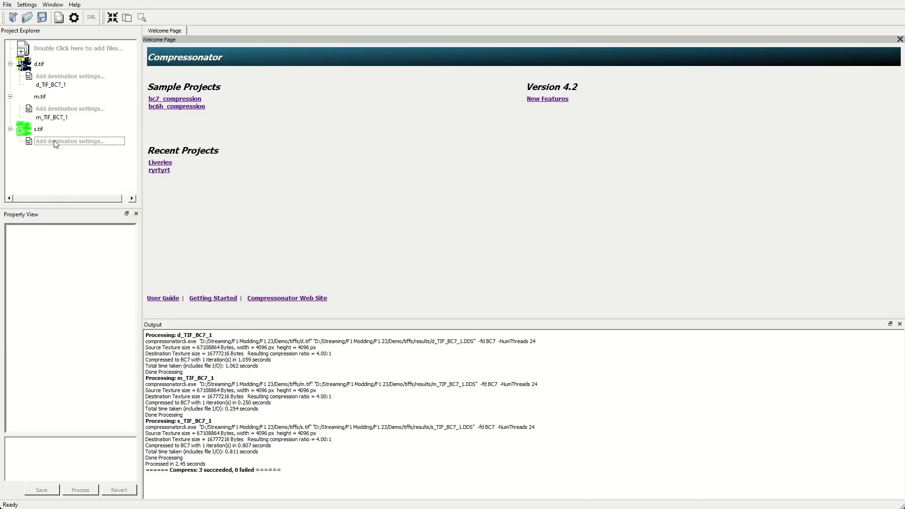
left_click(163, 384)
Select all three images with their BC7 destinations and process them into compressed DDS textures
left_click_drag(79, 180, 30, 58)
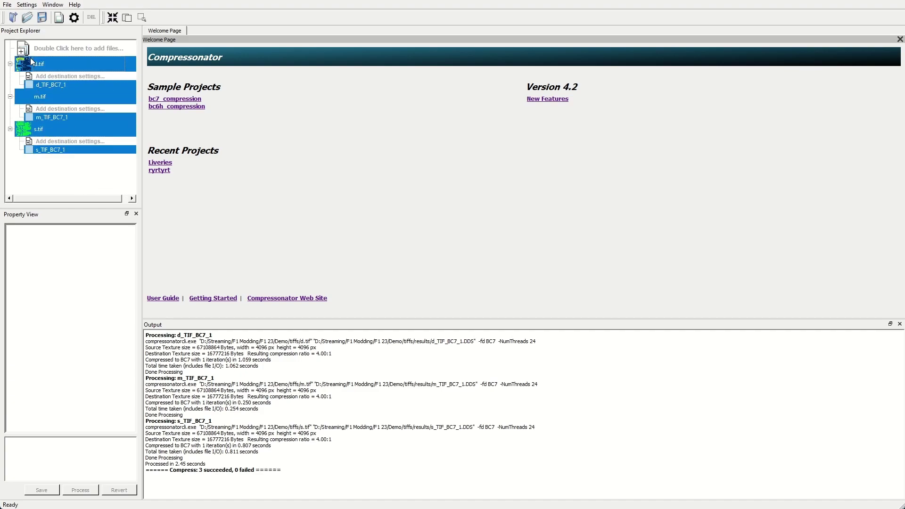
right_click(48, 64)
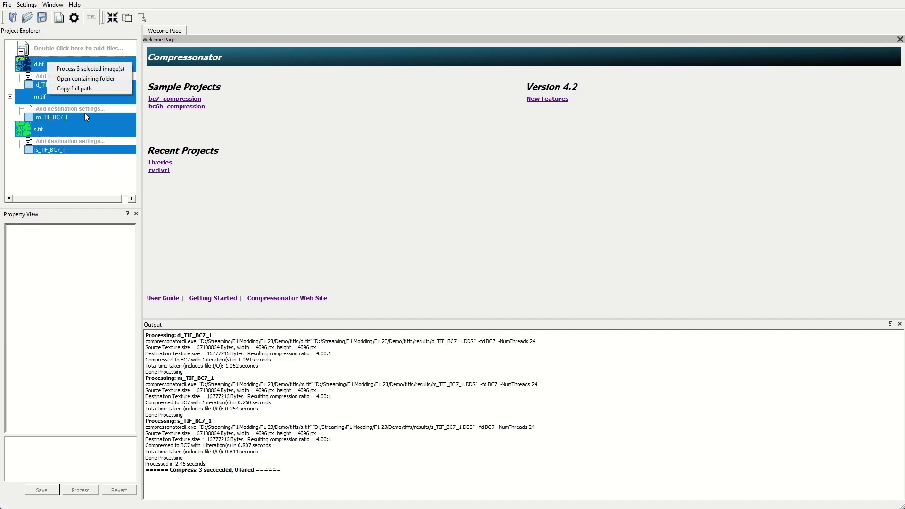
left_click(70, 69)
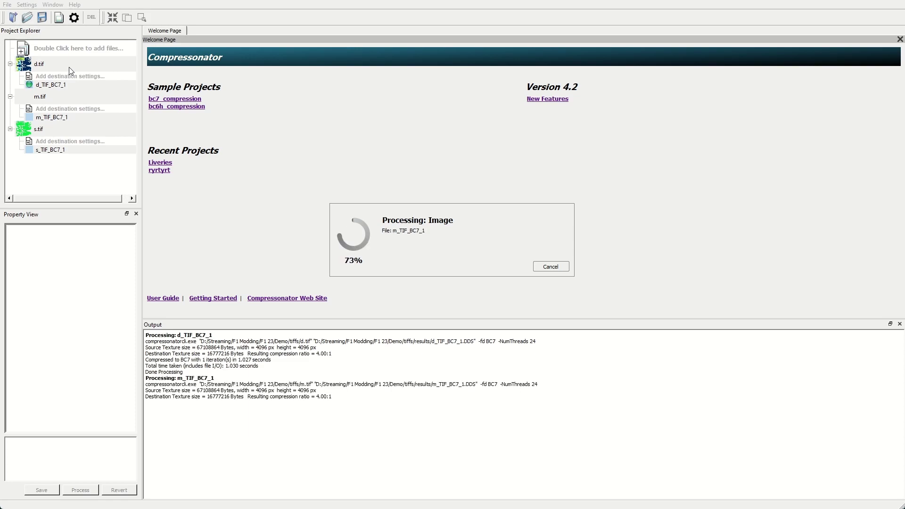
Switch to the game file editor and open the folder selection for the F1 23 game directory
left_click(300, 250)
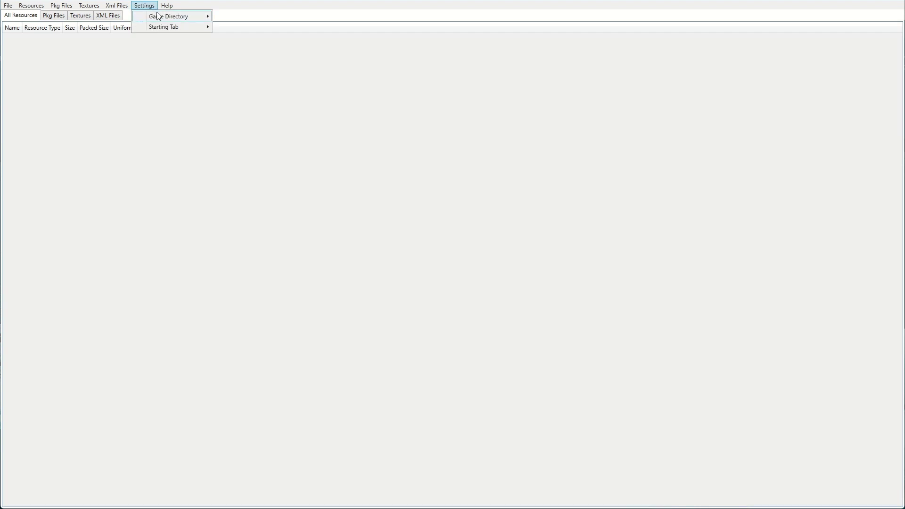
mouse_move(165, 17)
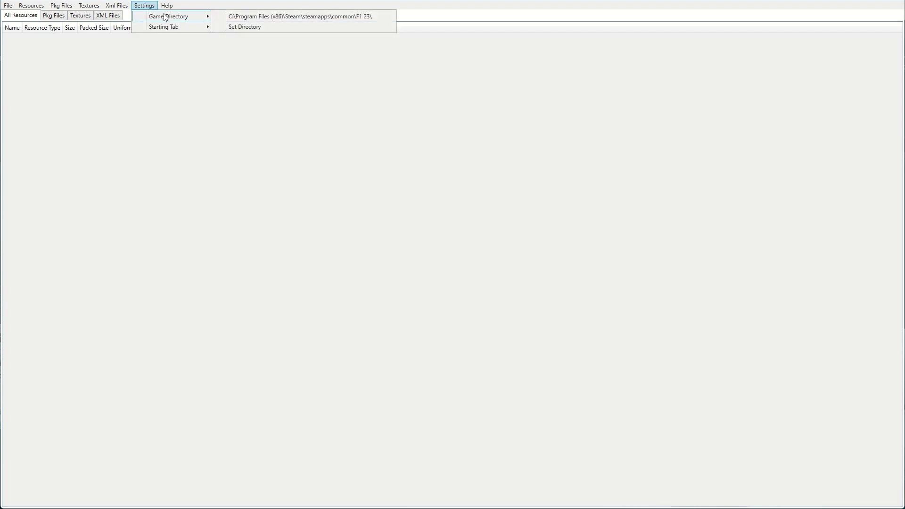
left_click(242, 27)
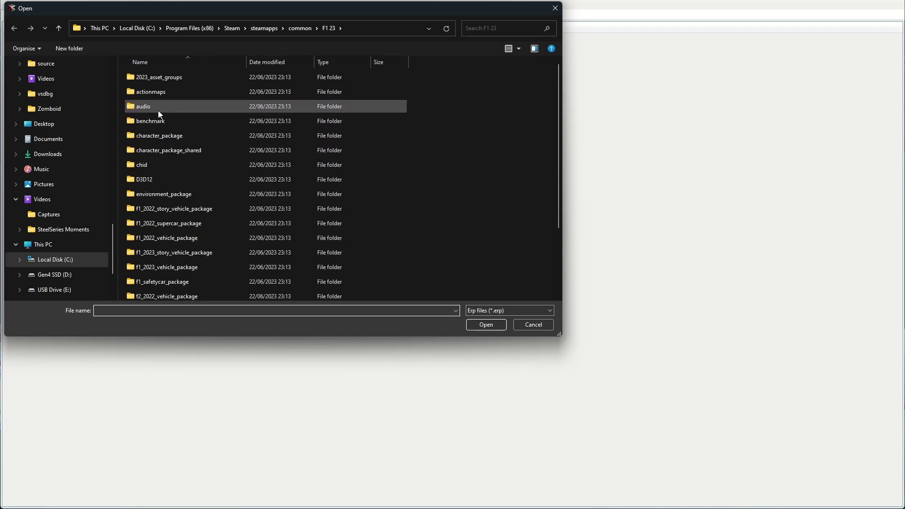
Open the common_fom.erp archive from the 2023_asset_groups/f1_2023_vehicle_package/teams folder
double_click(149, 77)
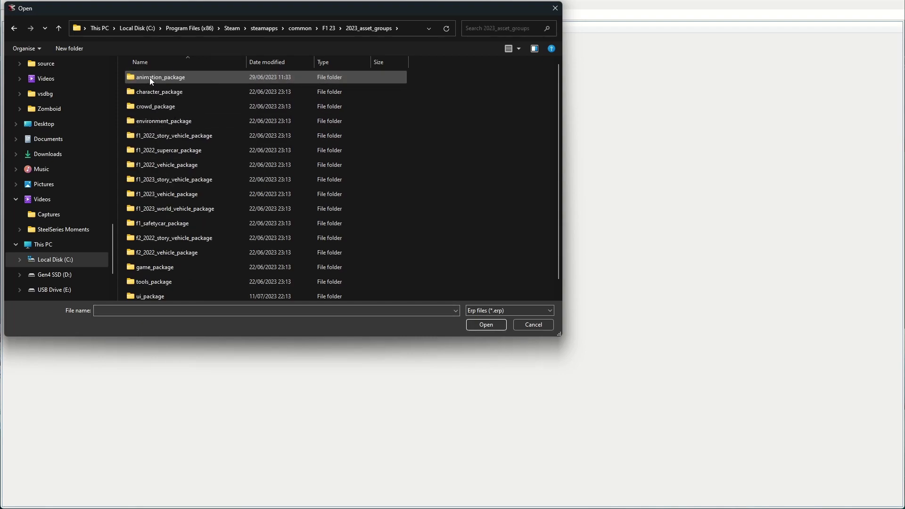
double_click(166, 195)
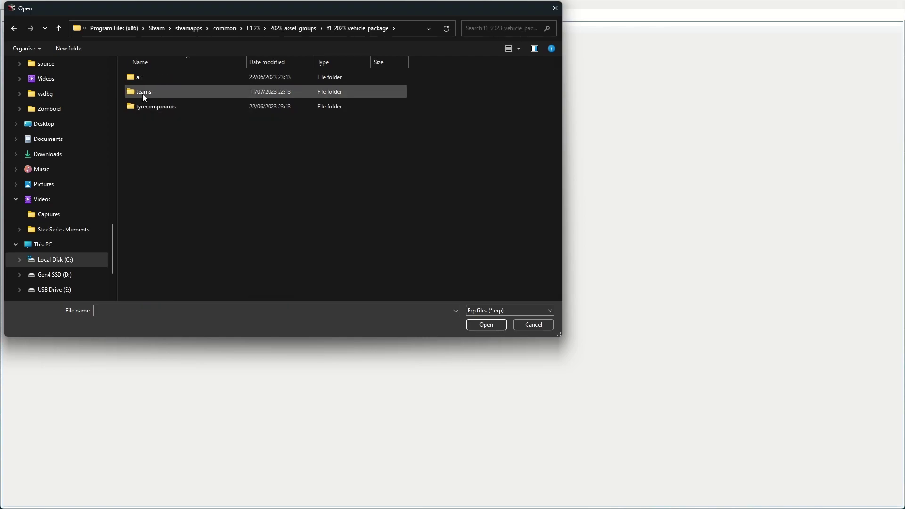
double_click(141, 91)
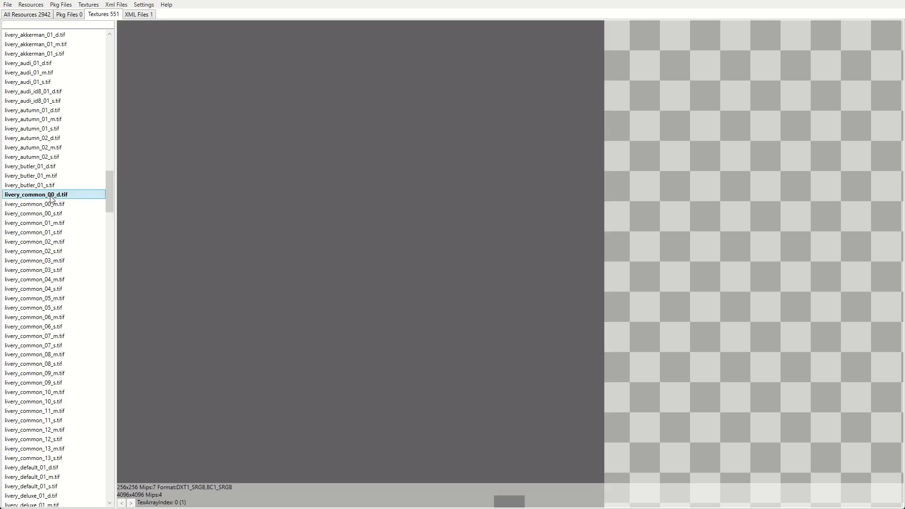
Import d_TIF_BC7_1.DDS into the livery_common_00_d.tif texture, replacing its existing livery_common_00_d.tif.mipmaps file
left_click(89, 8)
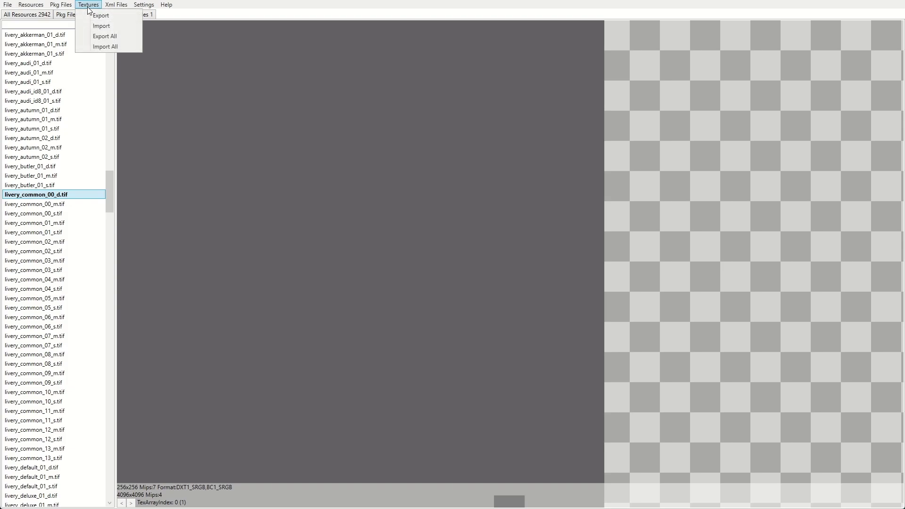
left_click(104, 26)
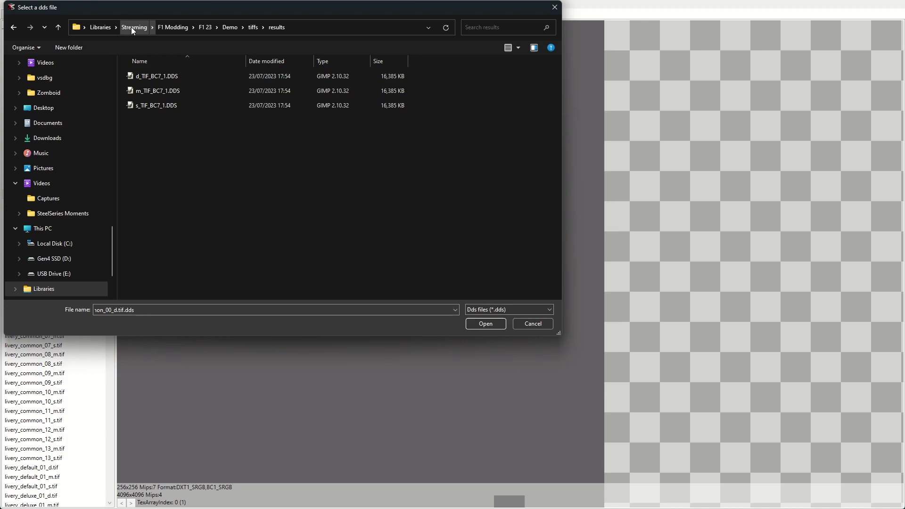
left_click(157, 76)
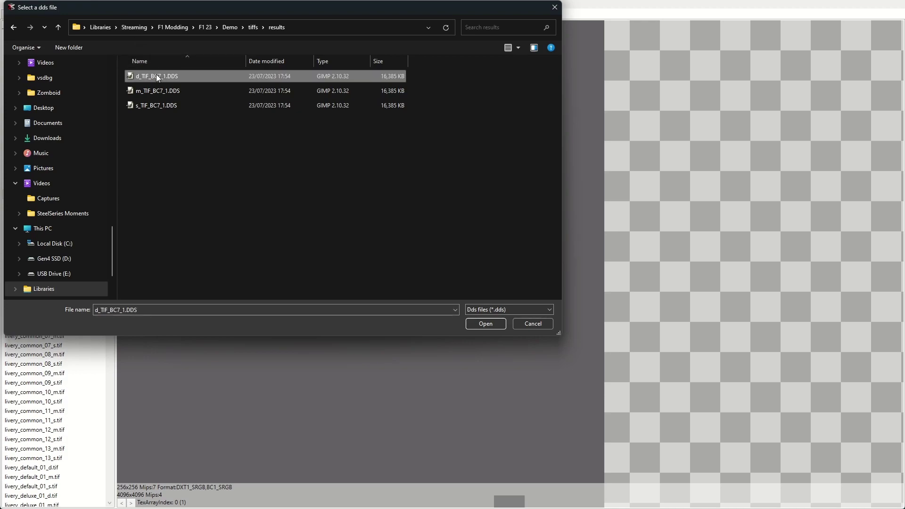
left_click(488, 324)
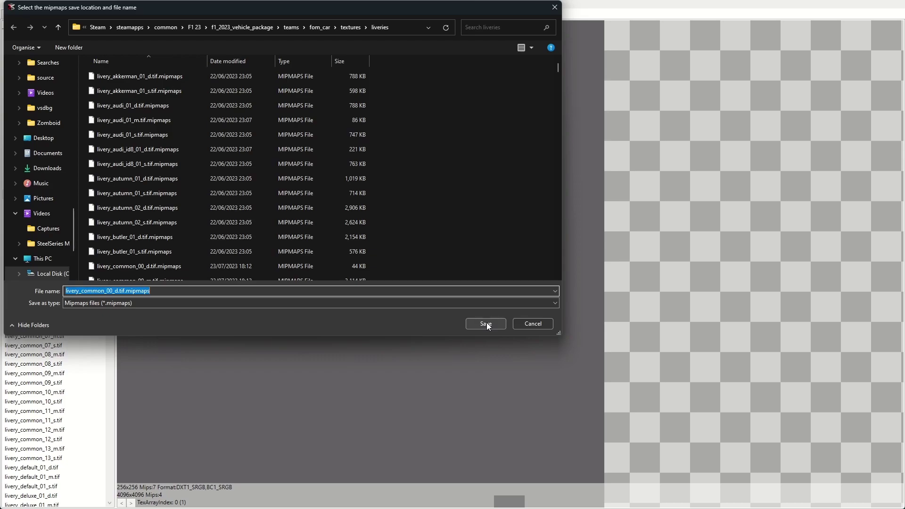
left_click(487, 324)
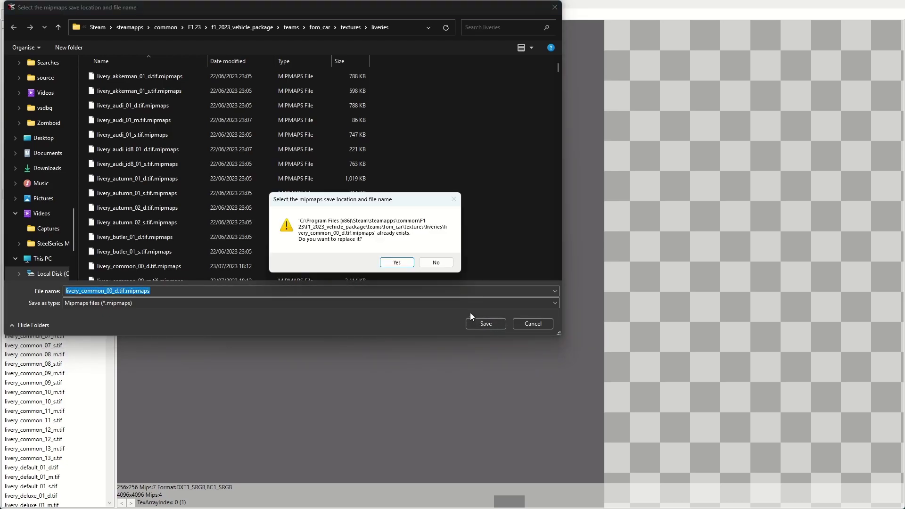
left_click(398, 261)
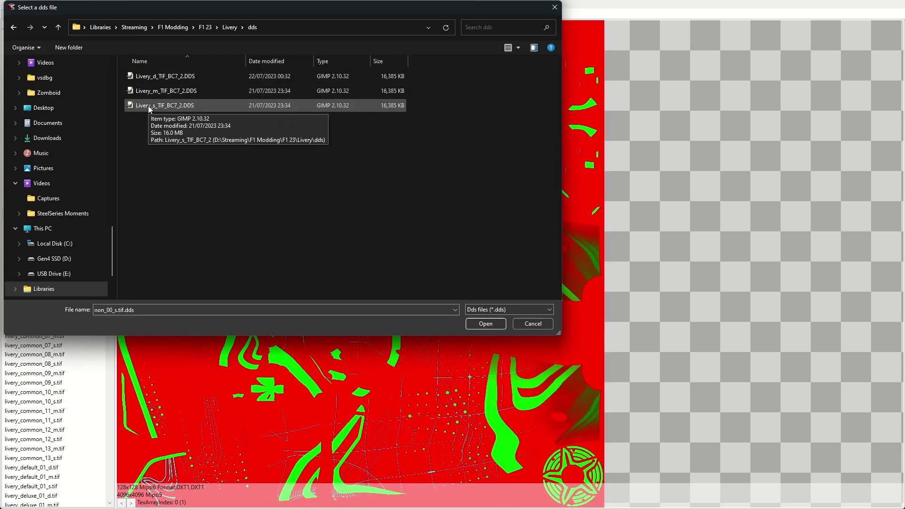
Import Livery_s_TIF_BC7_2.DDS into livery_common_00_s.tif, replacing its existing mipmaps file, and save the archive as common_fom.erp
double_click(149, 107)
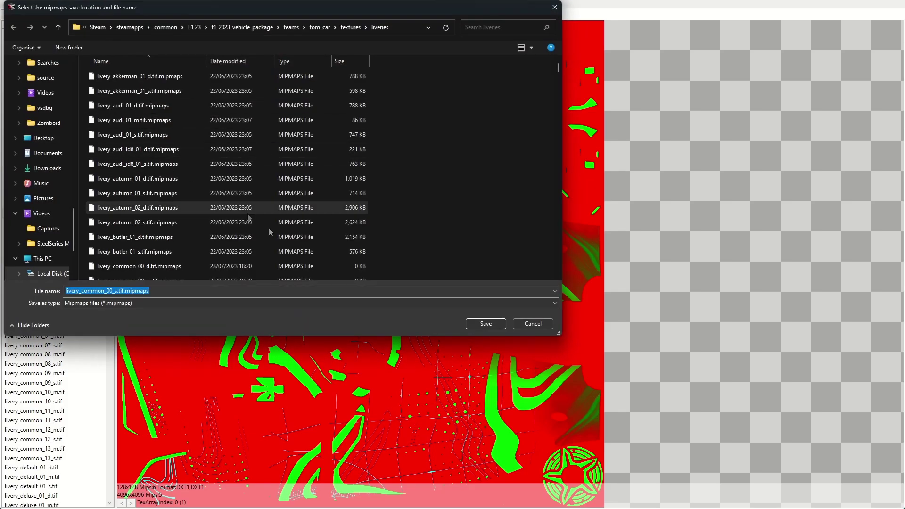
left_click(482, 324)
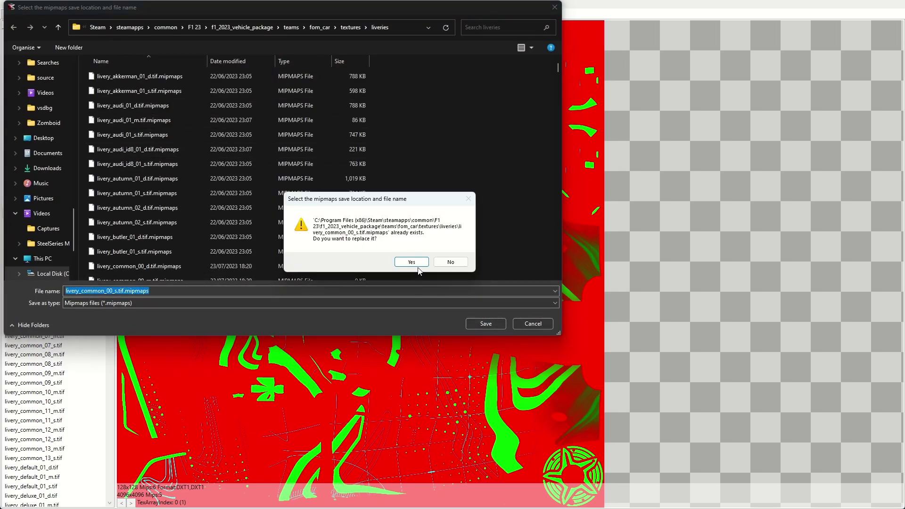
left_click(417, 263)
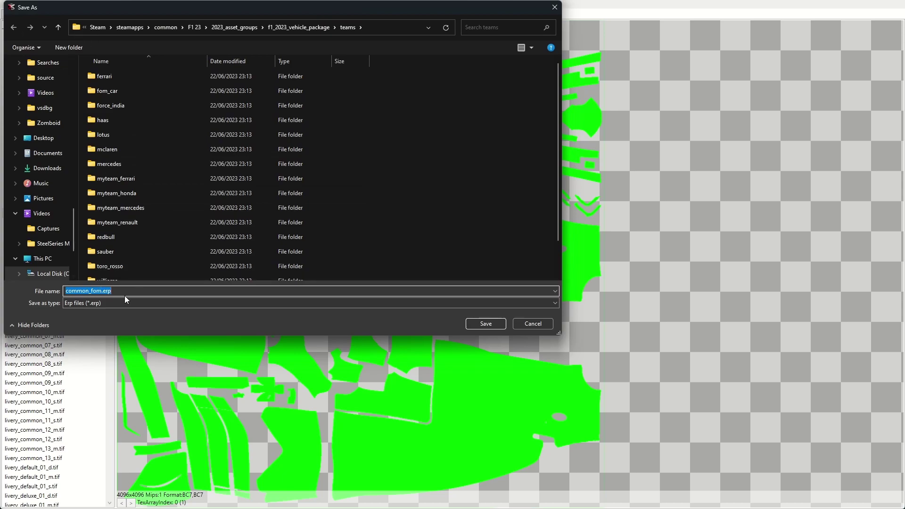
left_click(487, 324)
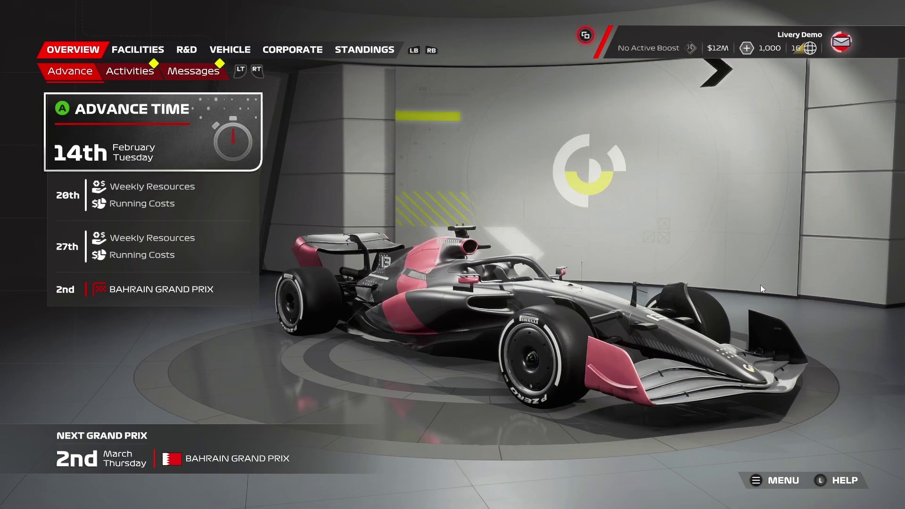
Switch to F1 23 and open the car livery editor from the corporate customisation section
key("e")
key("e")
key("e")
key("e")
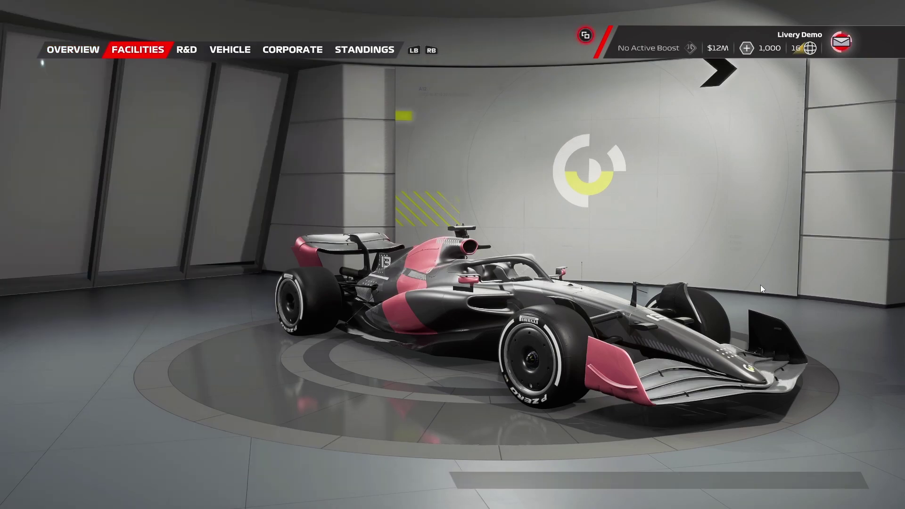
key("c")
key("c")
key("c")
key("c")
key("c")
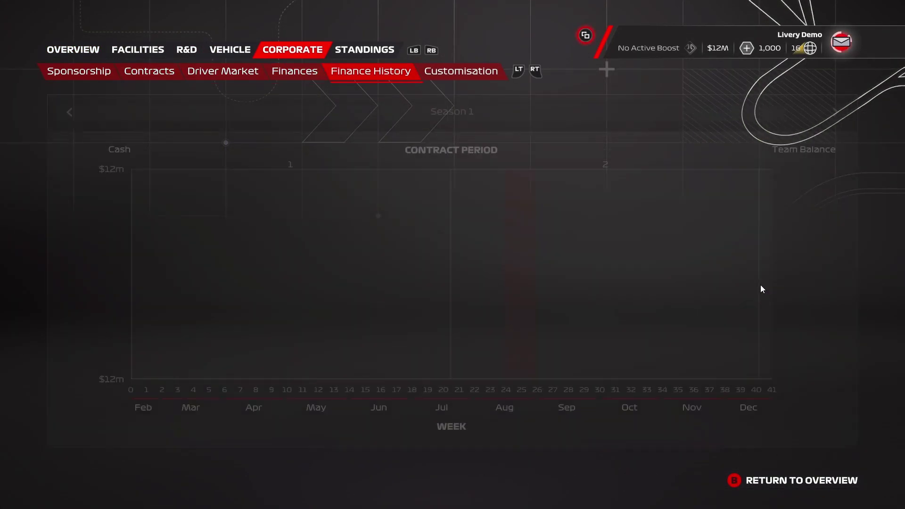
key("Return")
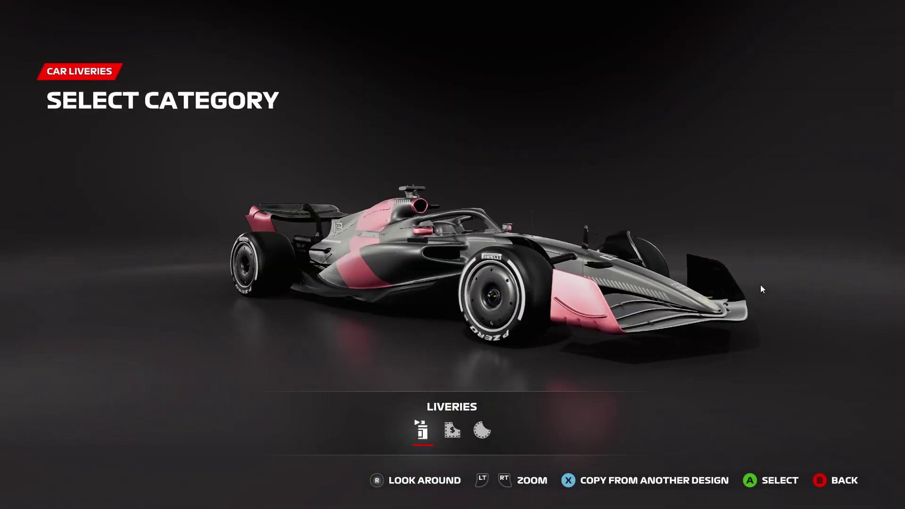
Apply the Genesis livery to the car and return to the livery categories
key("Return")
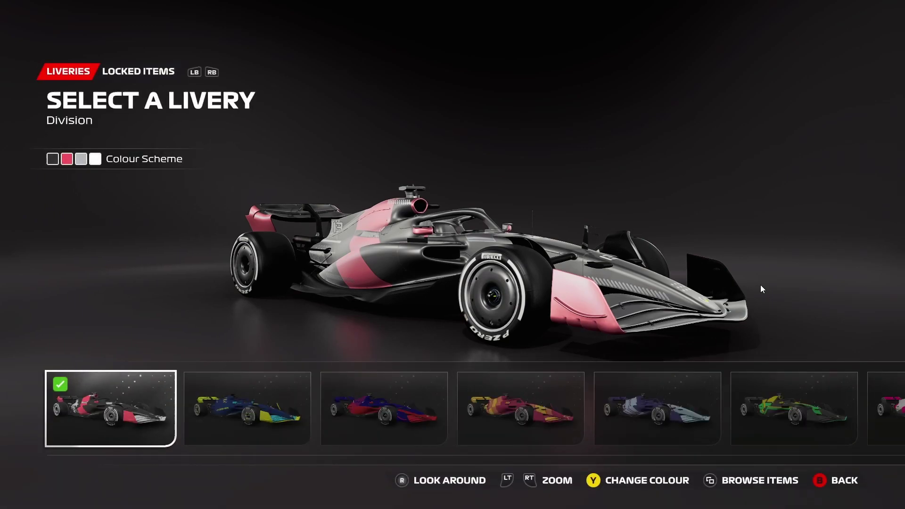
key("Right")
key("Return")
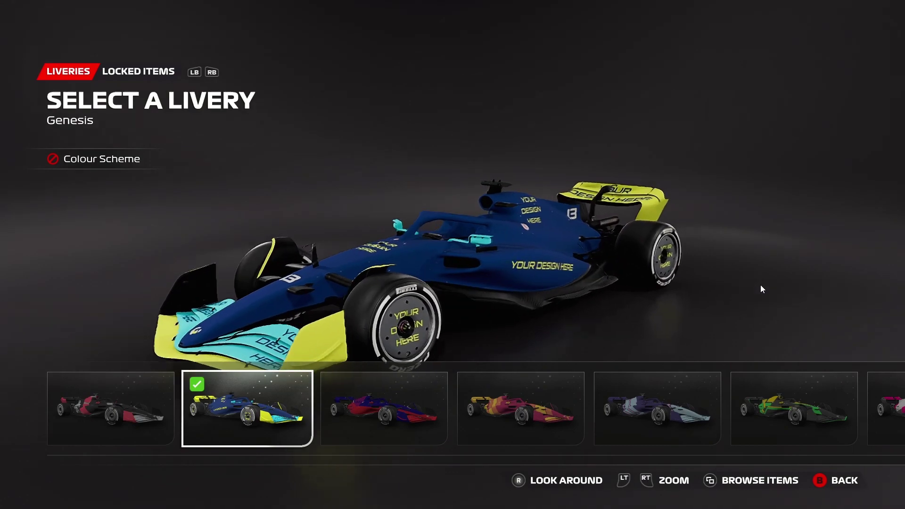
key("Escape")
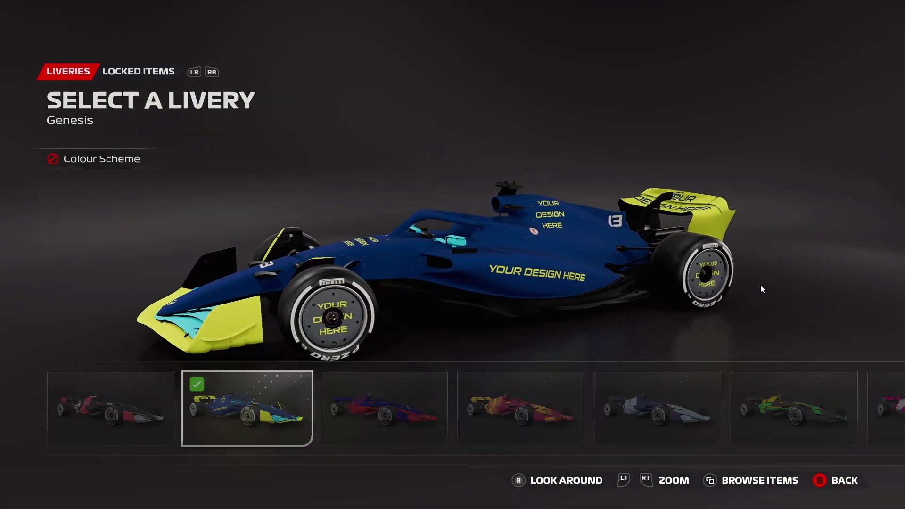
Add the DSB Optics decal to sponsor slot 3 on the front wing endplate and return to the livery categories
key("Right")
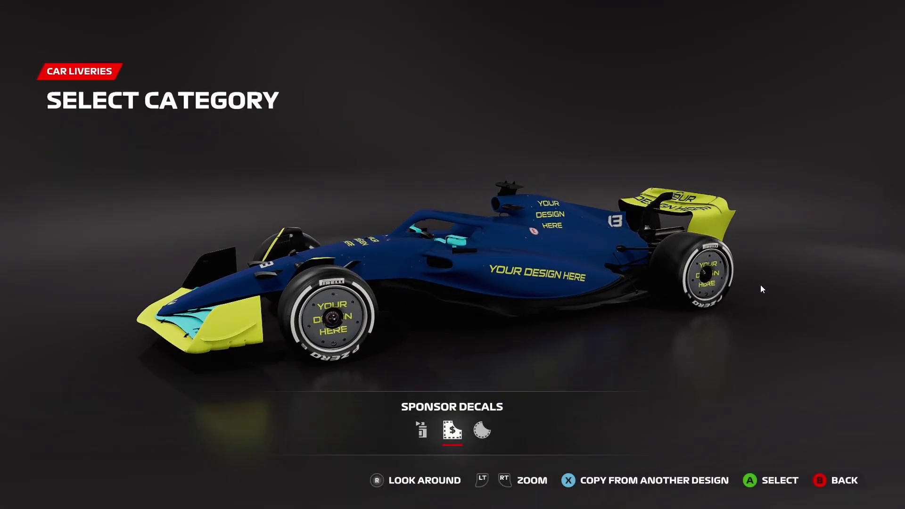
key("Return")
key("Return")
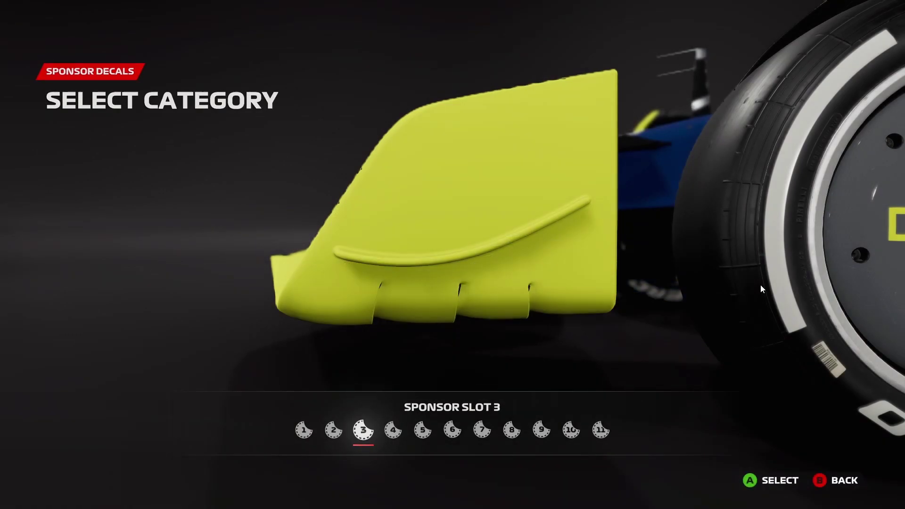
key("Right")
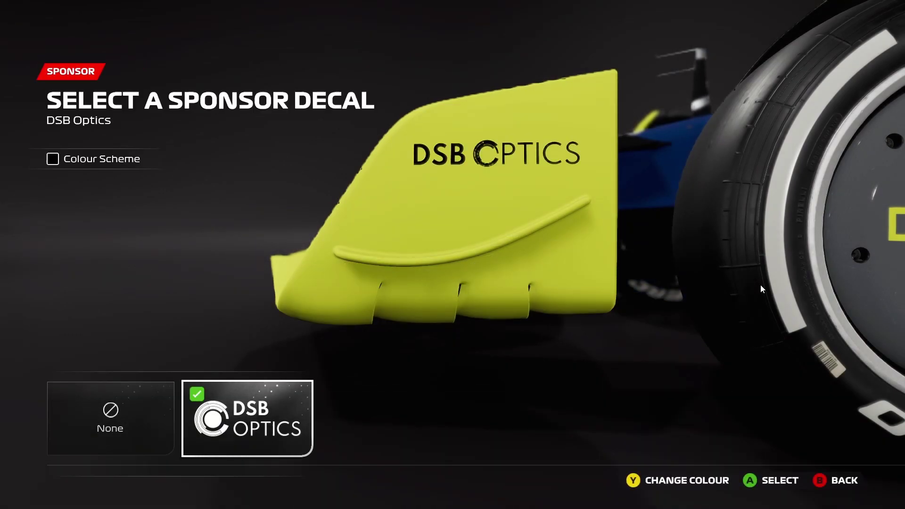
key("Return")
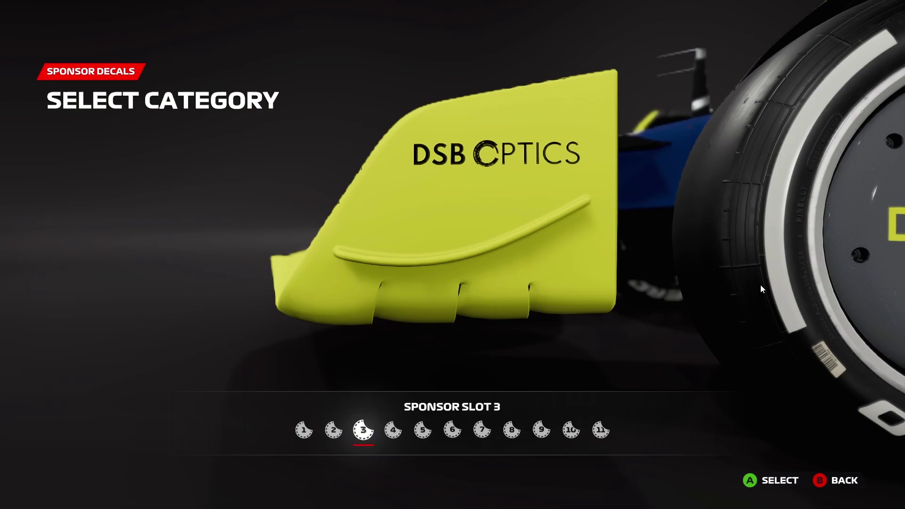
key("Escape")
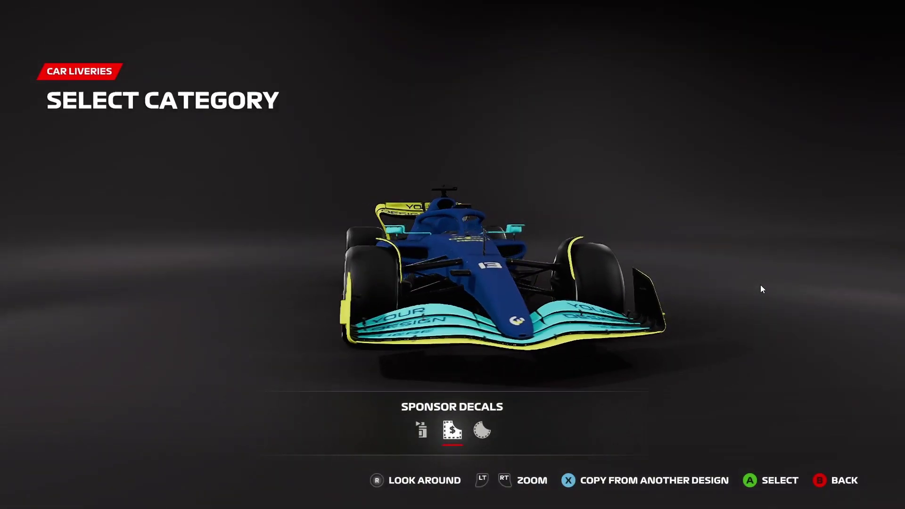